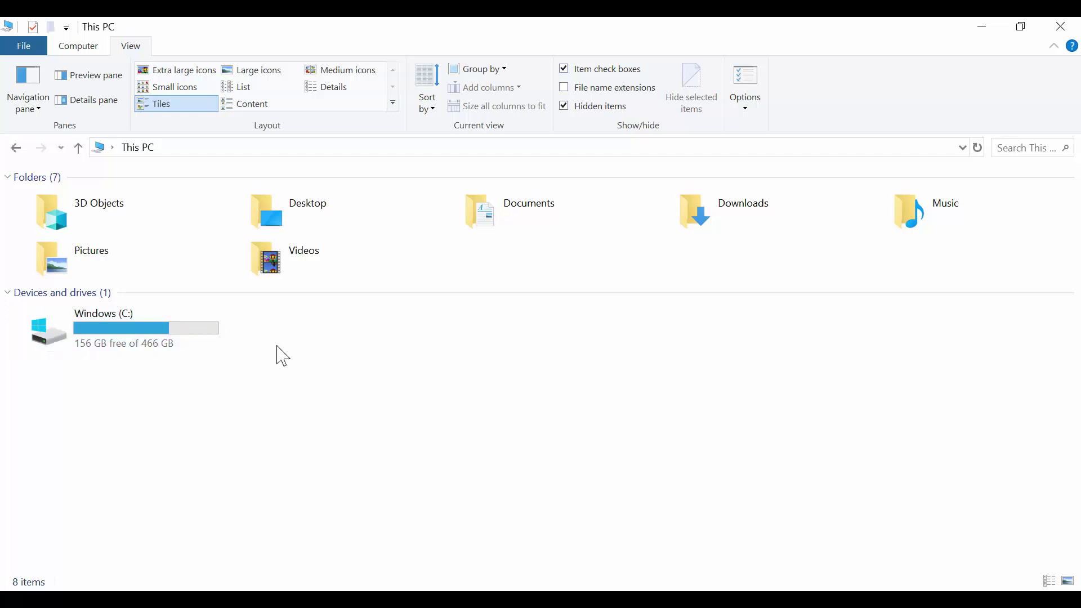
Step: Navigate File Explorer to C:\Program Files (x86)\Image-Line\Shared\Start
double_click(152, 313)
scroll(256, 461, "down", 2)
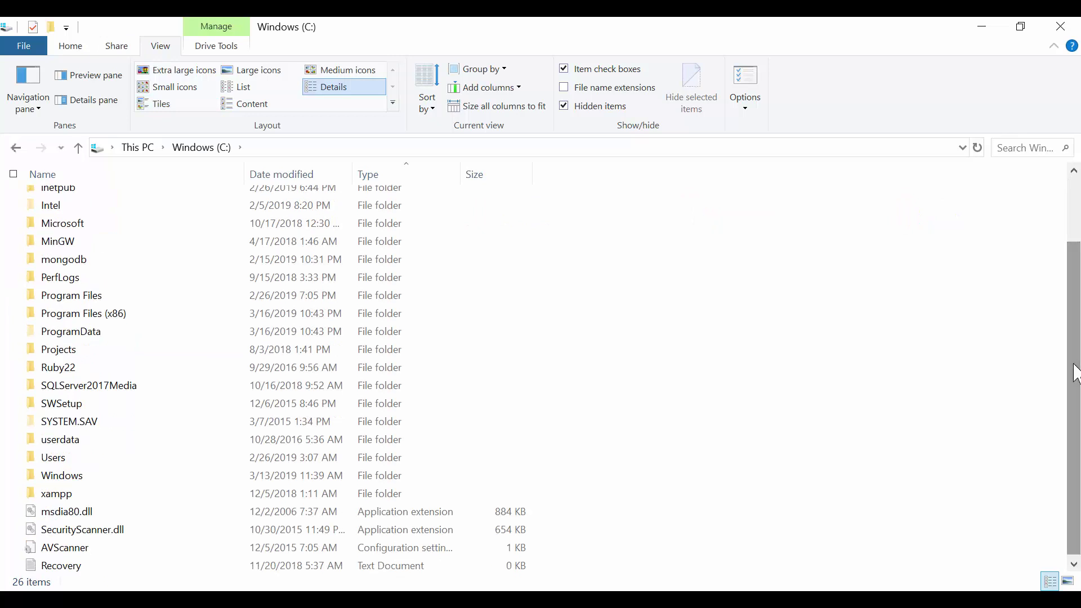
double_click(256, 461)
key("alt+Left")
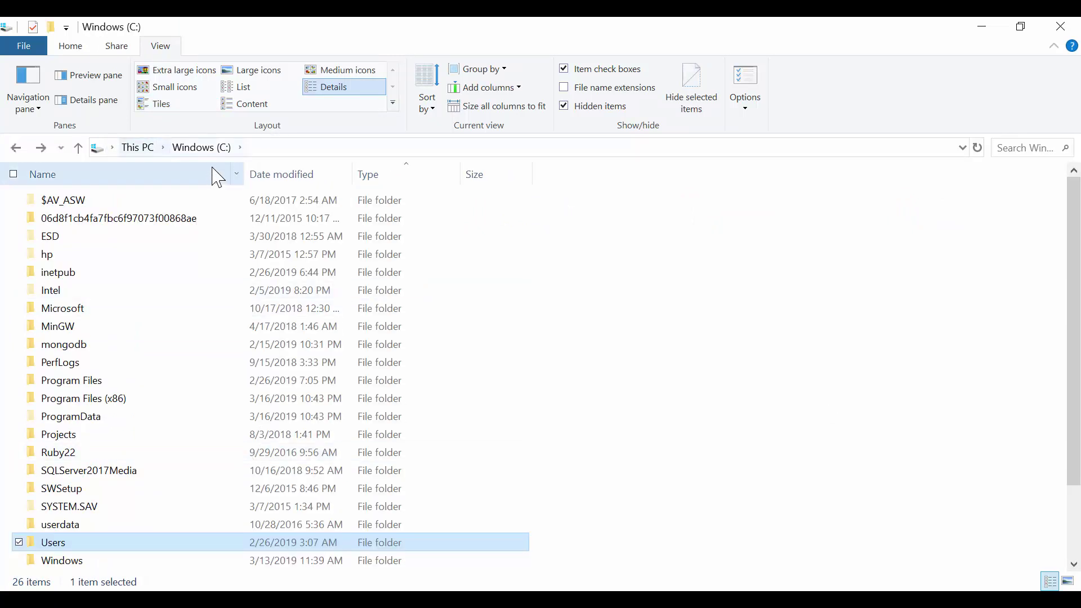
double_click(165, 406)
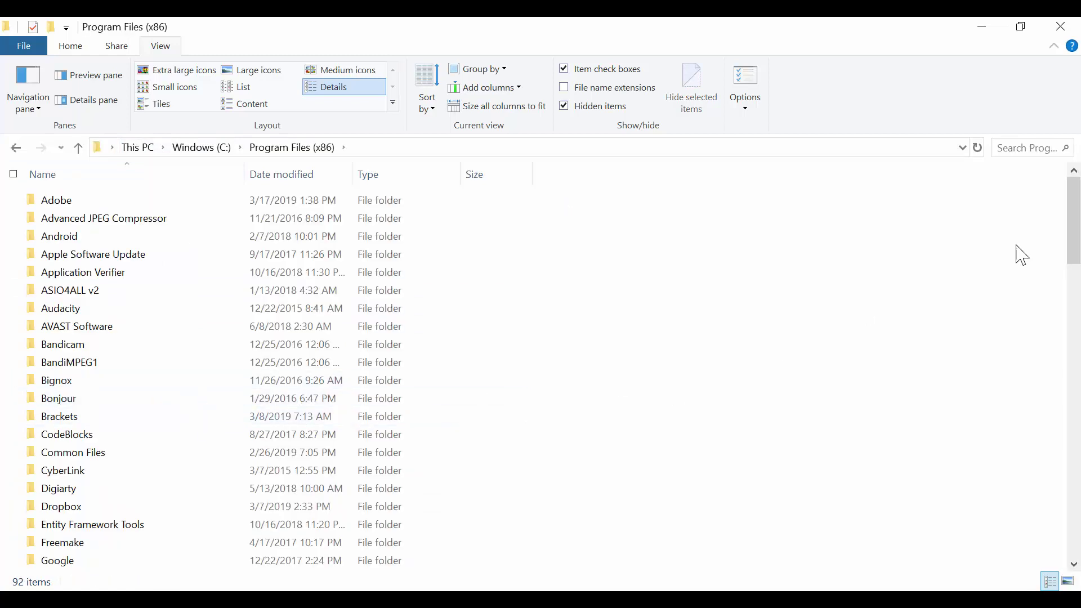
left_click_drag(1072, 242, 1072, 332)
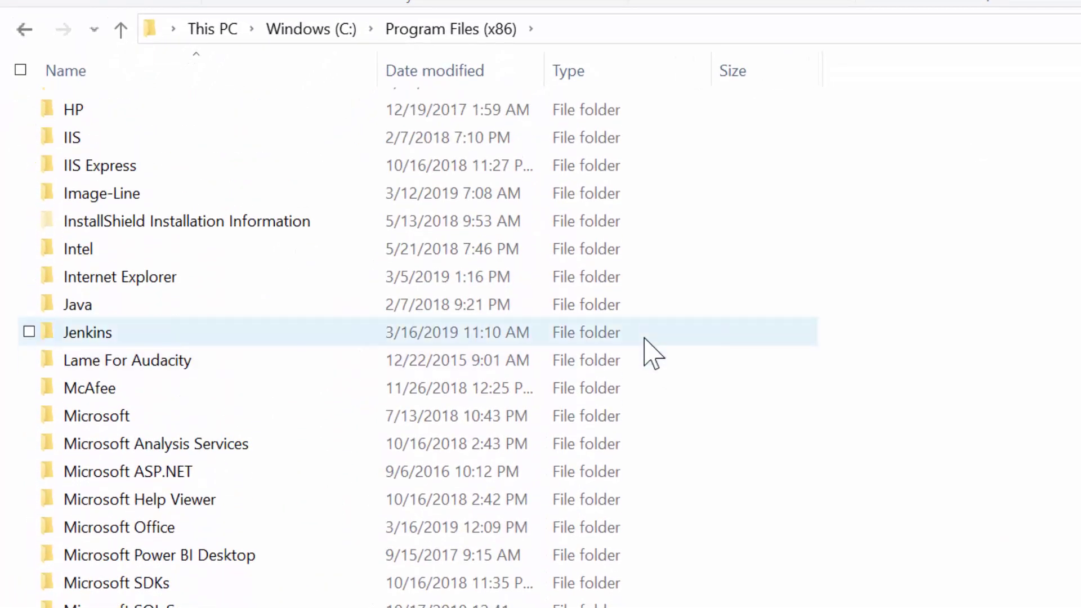
double_click(273, 193)
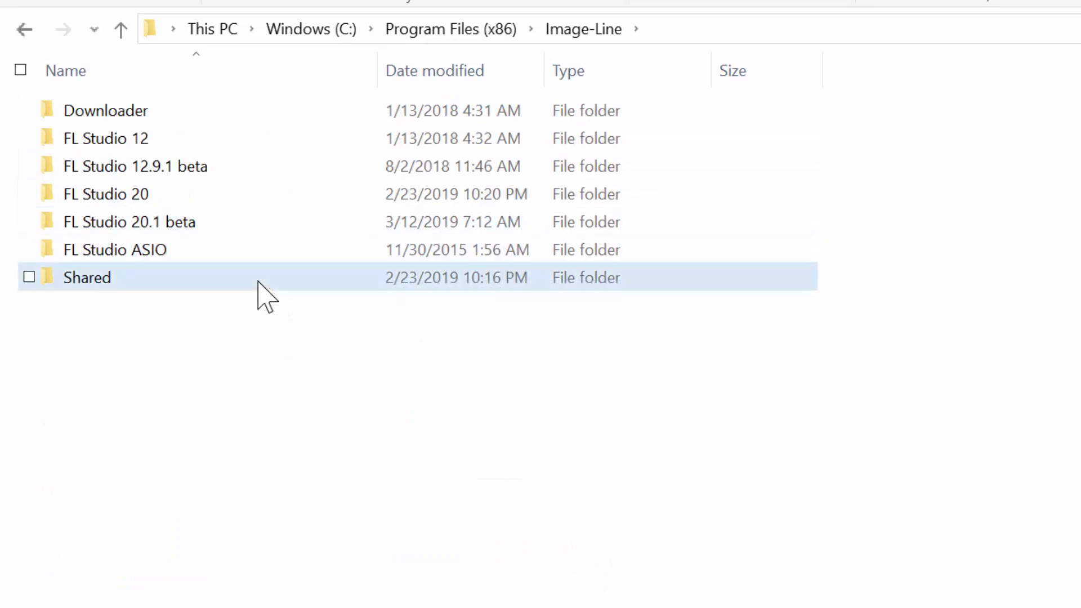
double_click(259, 283)
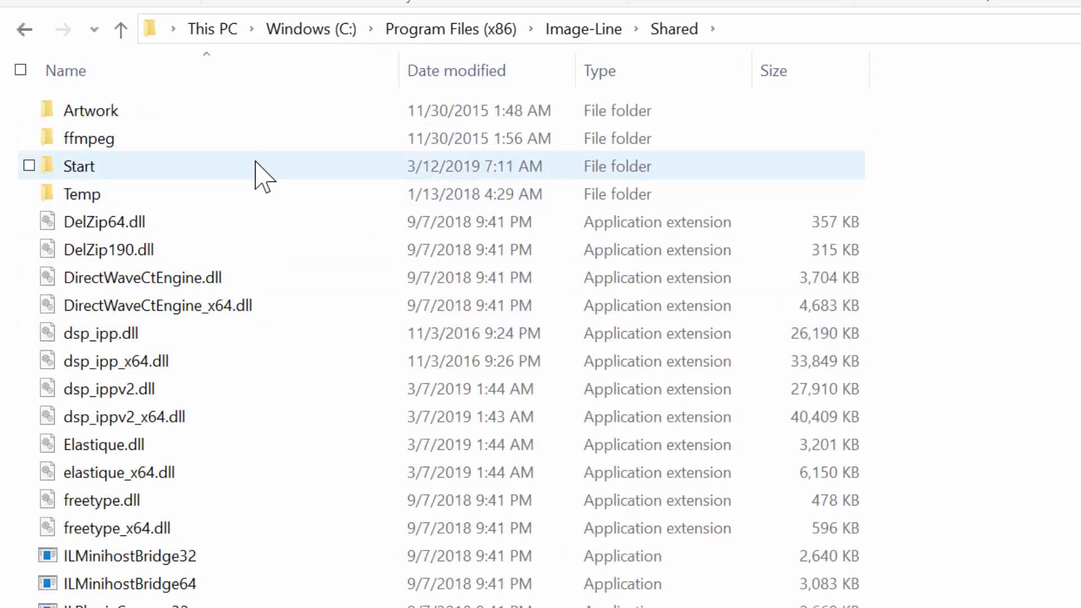
double_click(285, 165)
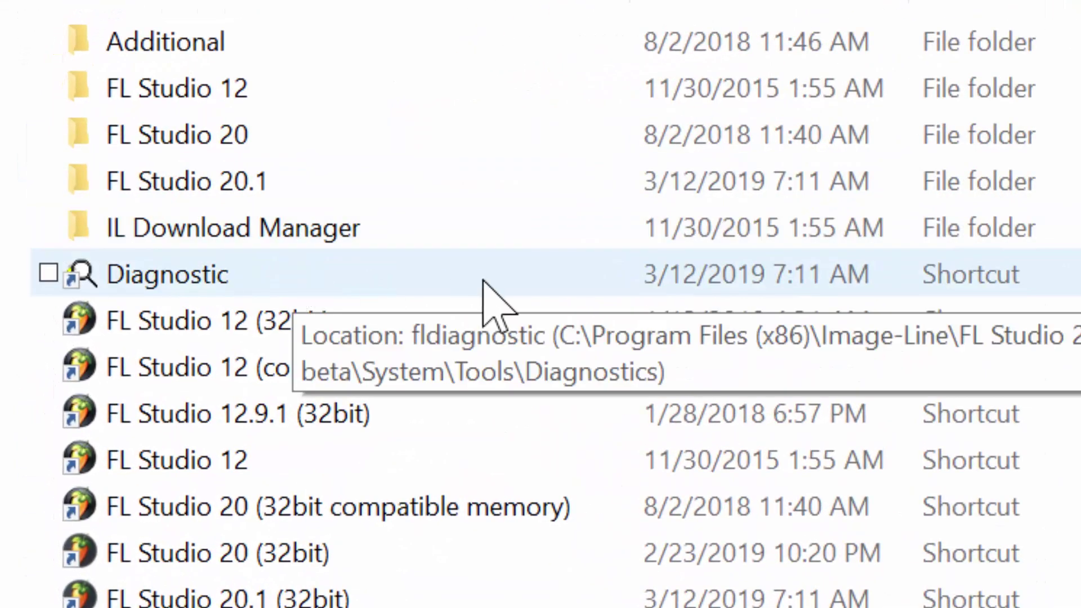
Step: Launch the Diagnostic tool and choose 'Fix FL Studio song project'
double_click(521, 288)
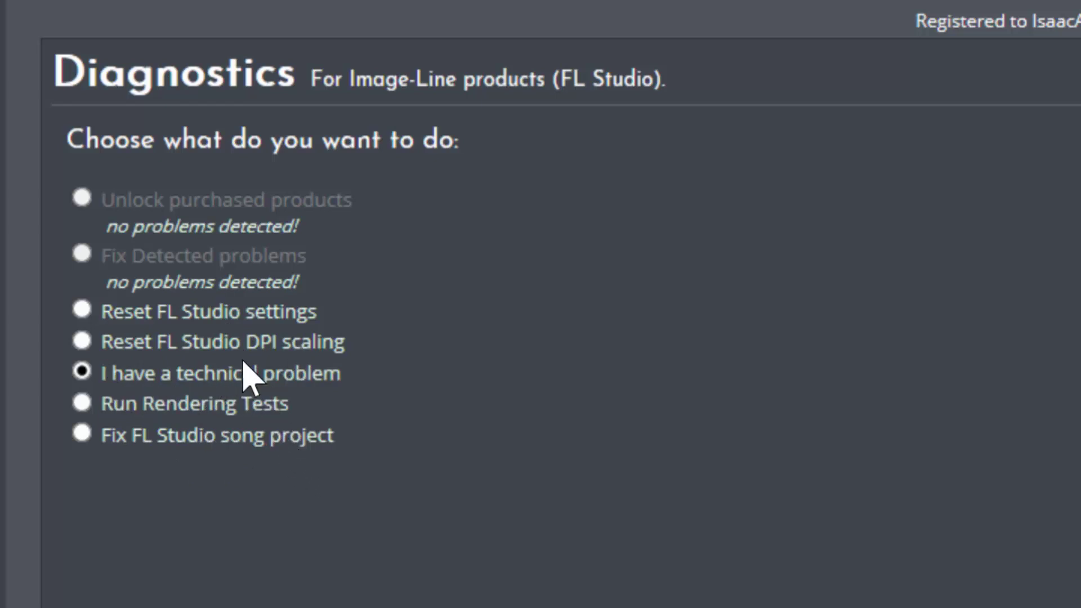
left_click(155, 443)
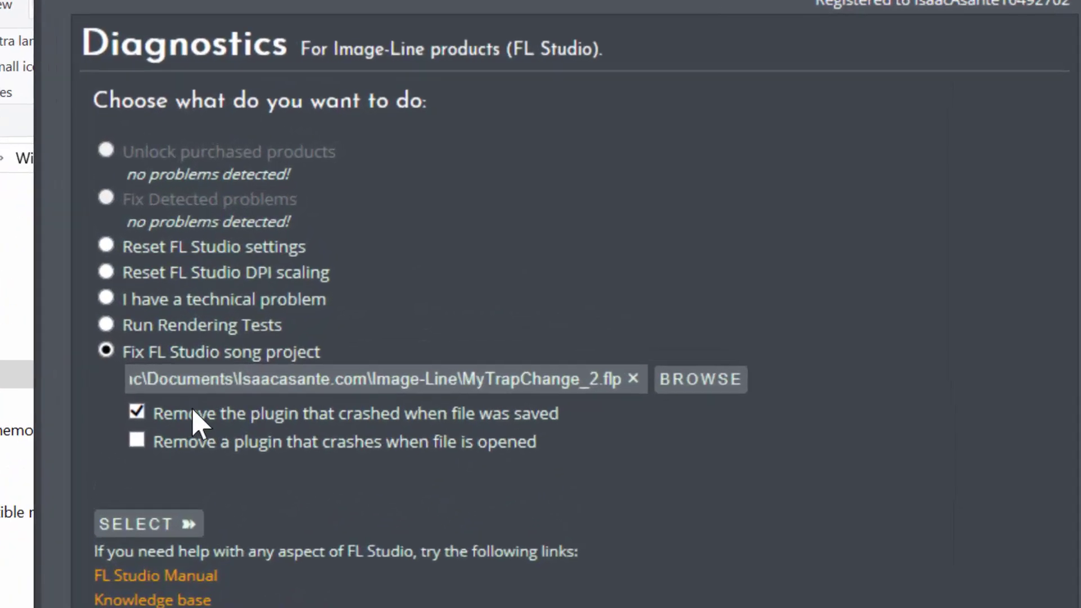
Step: Run the repair on MyTrapChange_2.flp and dismiss the 'Project file was not fixed' message
key("Home")
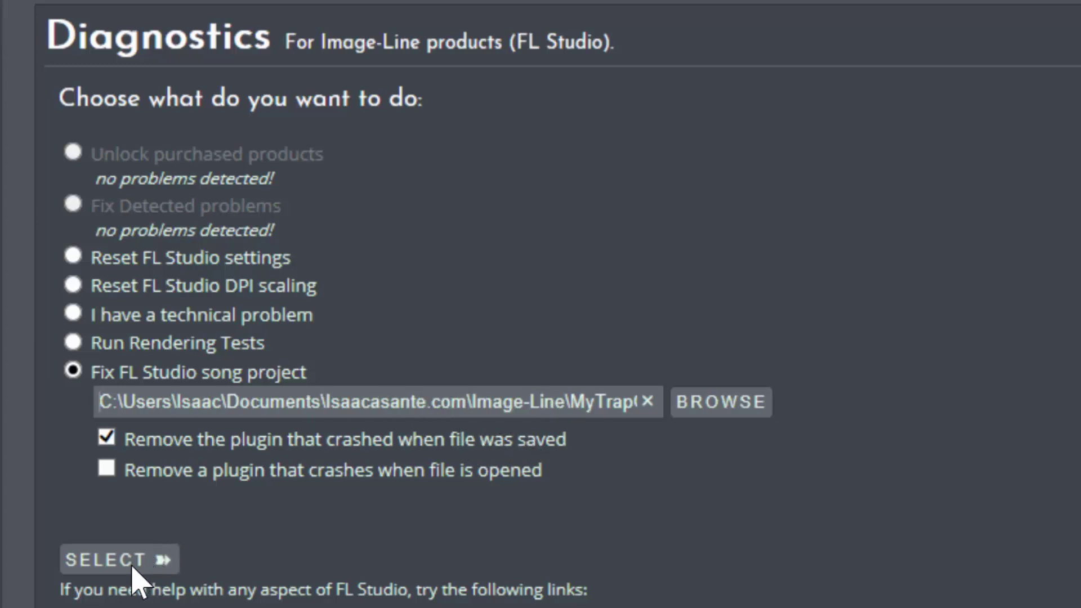
left_click(148, 560)
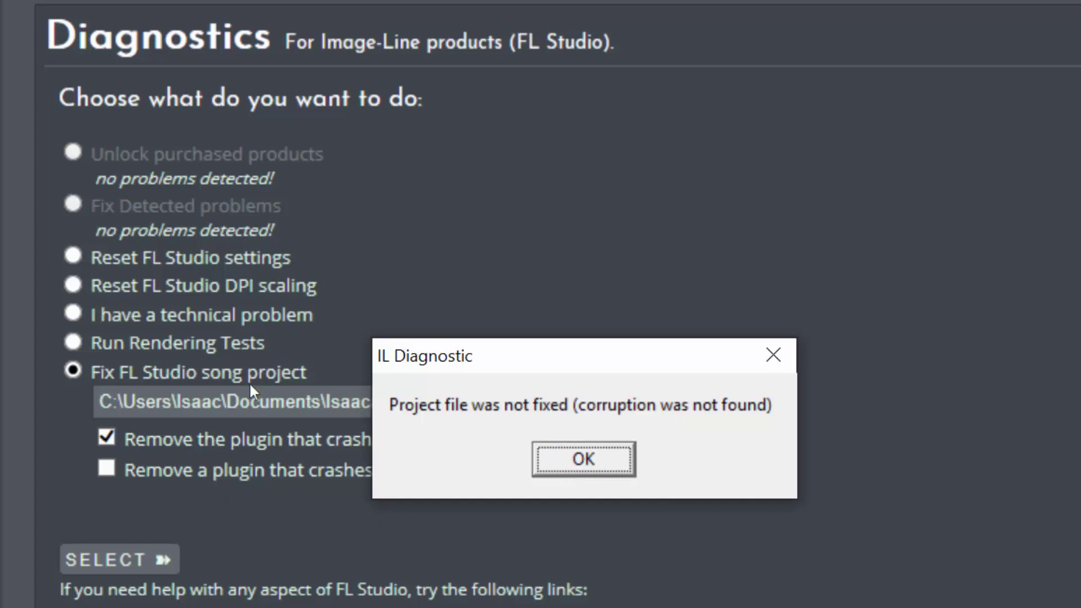
left_click(595, 471)
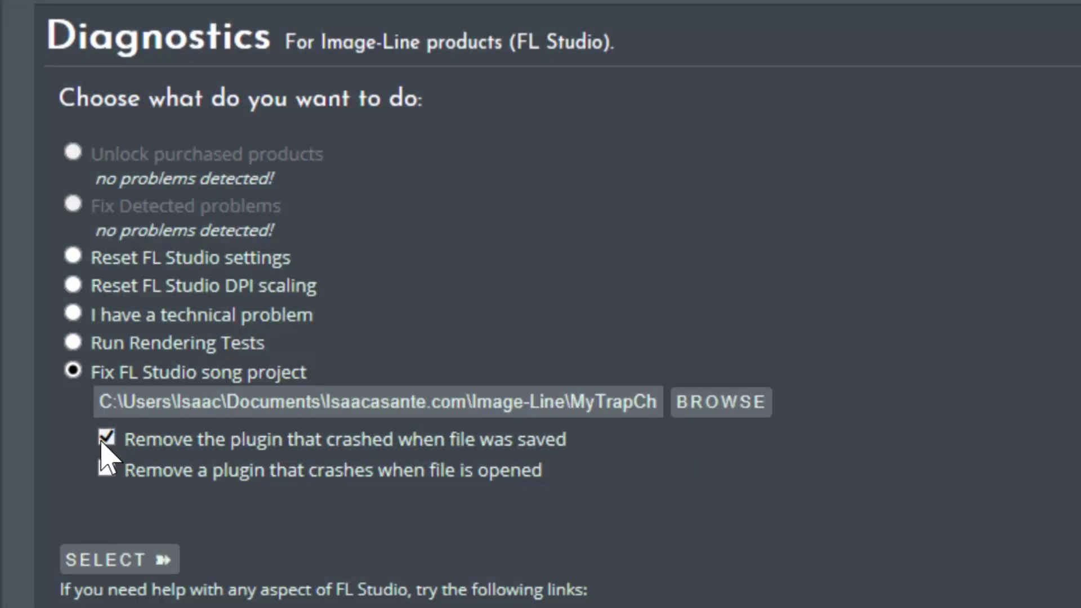
Step: Swap the crashed-on-save option for listing plugins to remove when the file opens
left_click(107, 438)
left_click(107, 473)
left_click(107, 474)
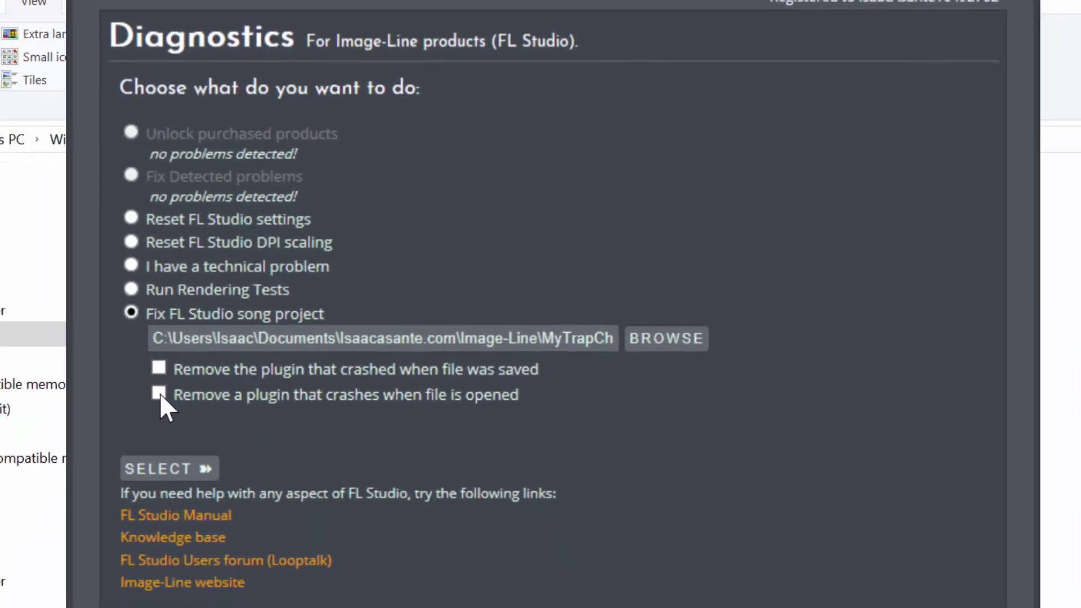
left_click(158, 393)
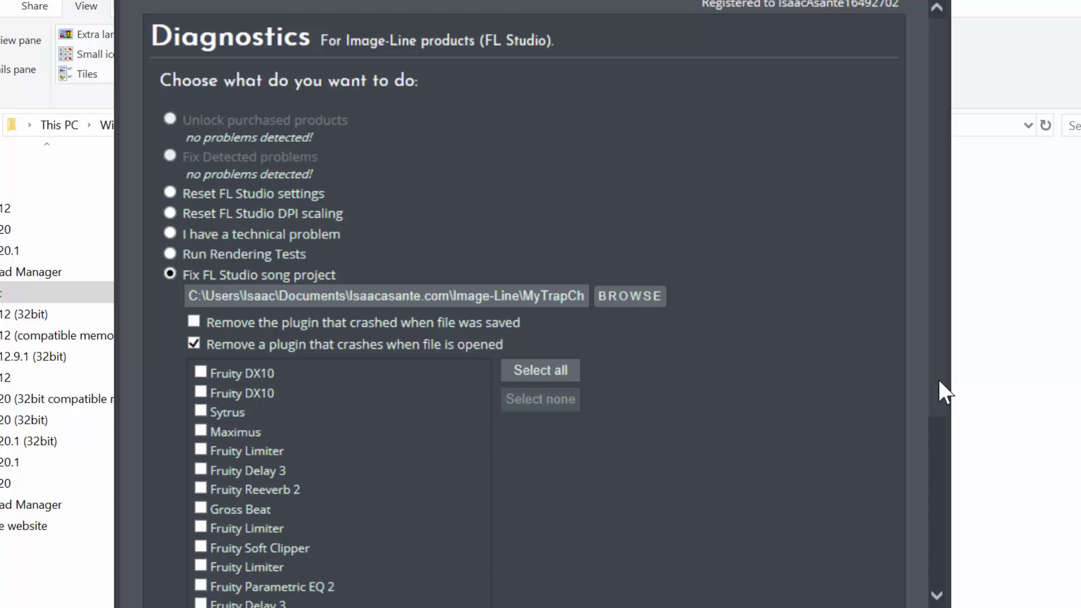
Step: Mark the Maximus plugin for removal and run the repair
left_click_drag(936, 389, 938, 487)
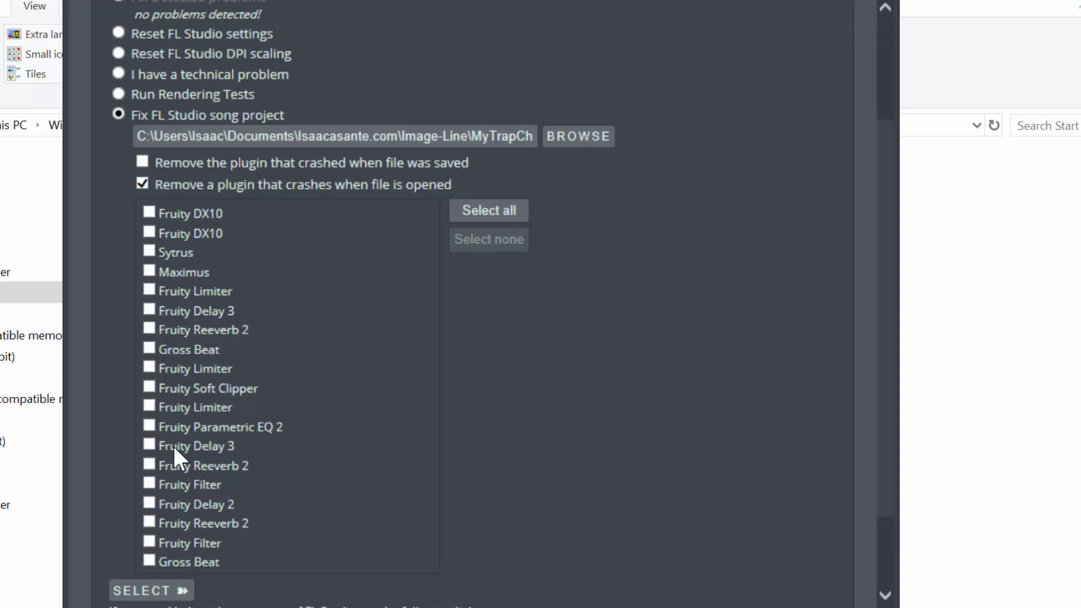
left_click(150, 271)
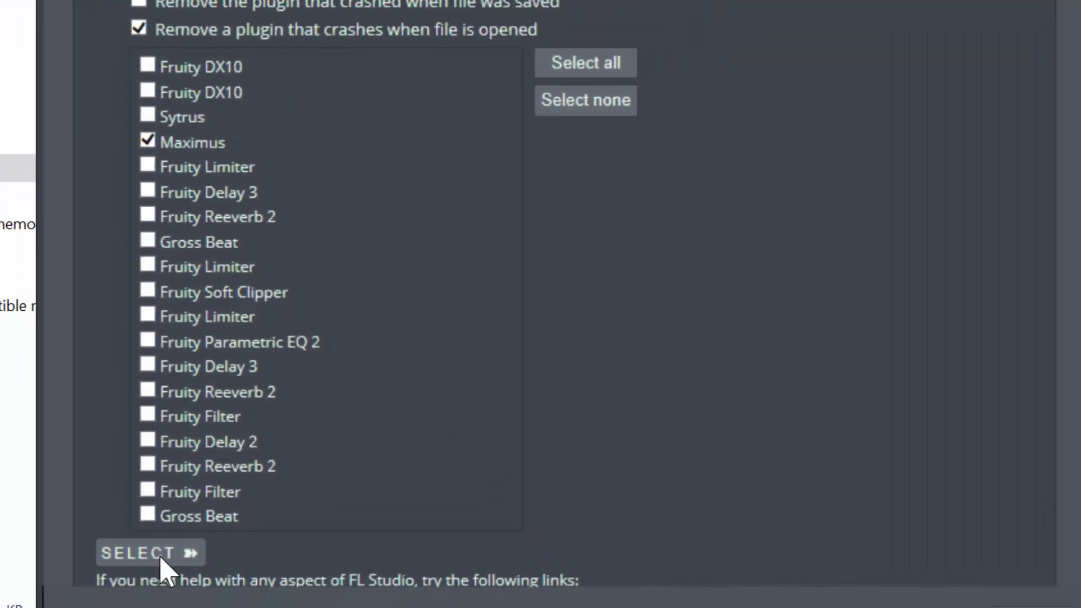
left_click(162, 557)
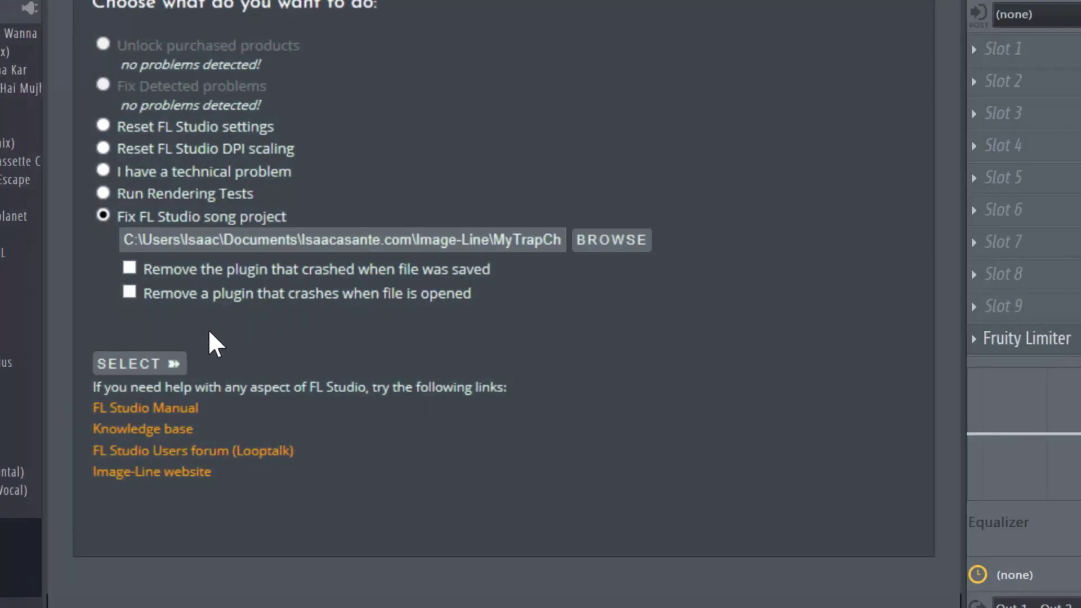
Step: Remove every listed plugin on open, save the recovered copy, and confirm the message
left_click(248, 309)
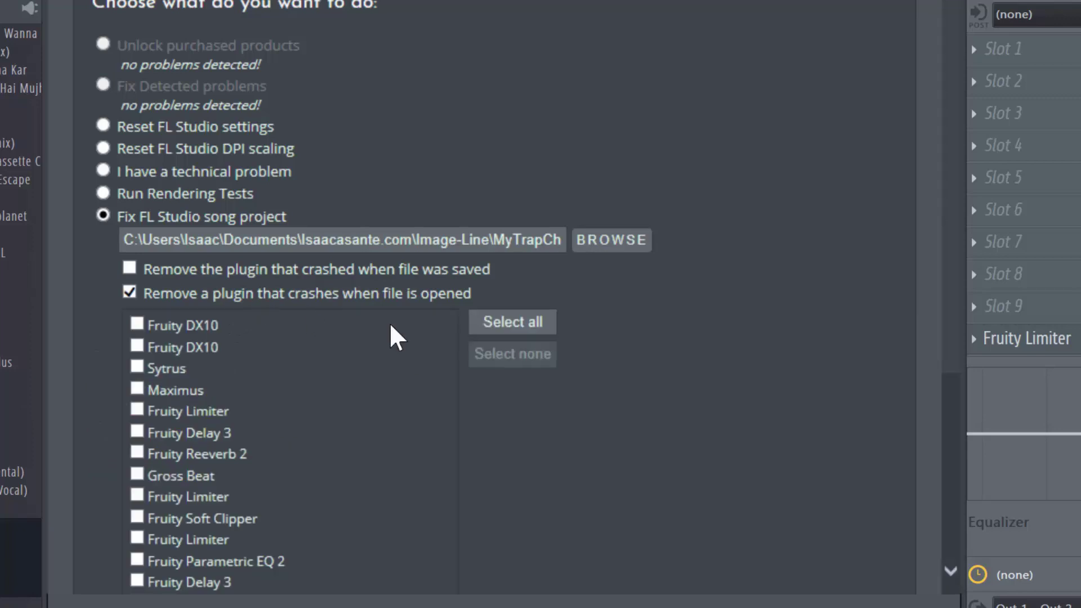
left_click(516, 326)
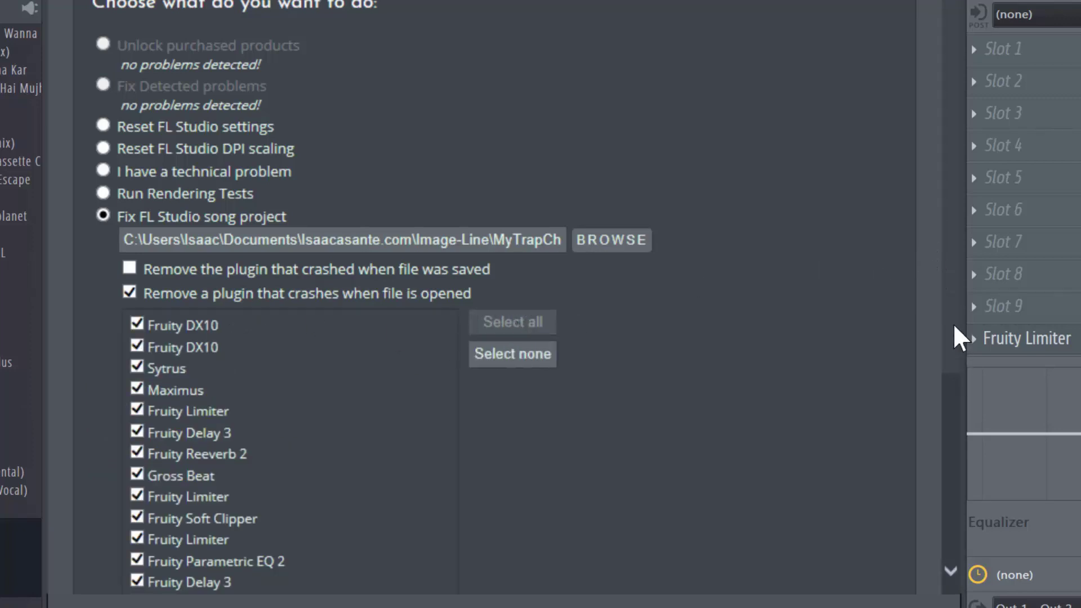
scroll(937, 536, "down", 5)
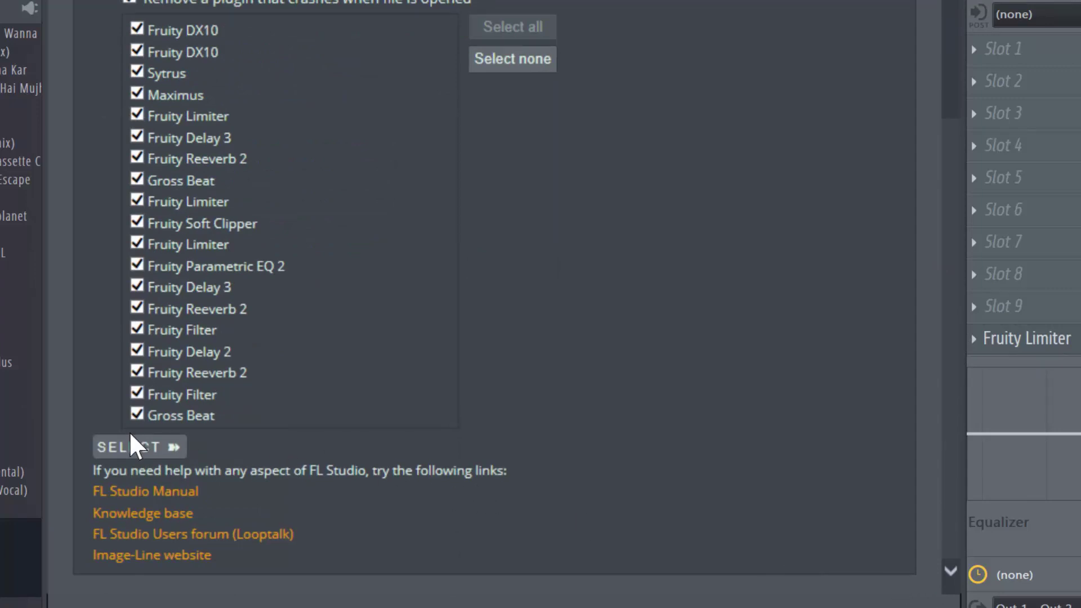
left_click(161, 447)
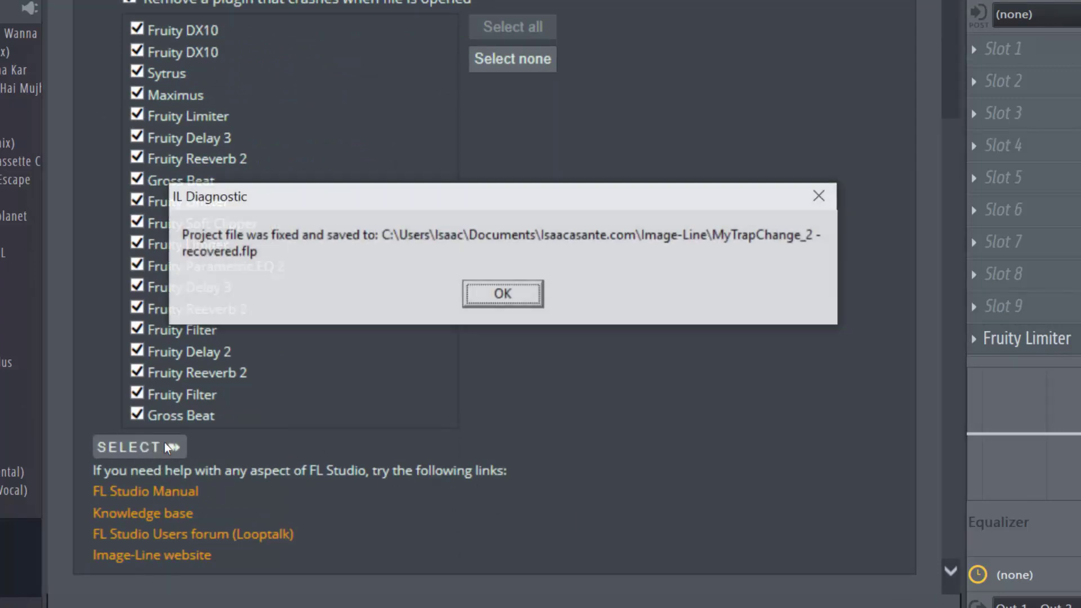
left_click(503, 304)
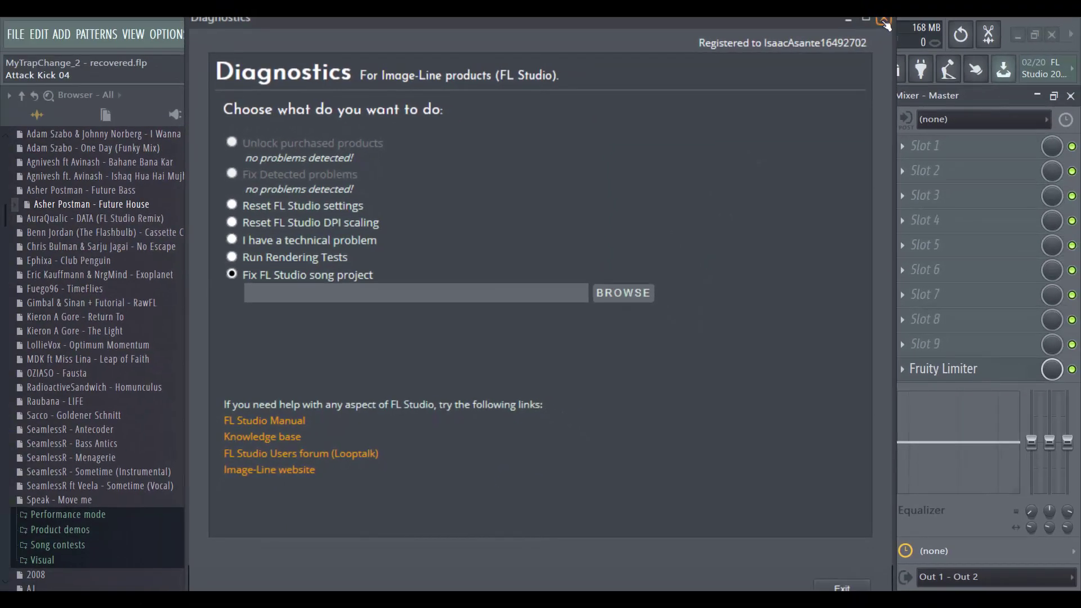
Step: Close Diagnostics and open 'MyTrapChange_2 - recovered' in FL Studio
left_click(884, 21)
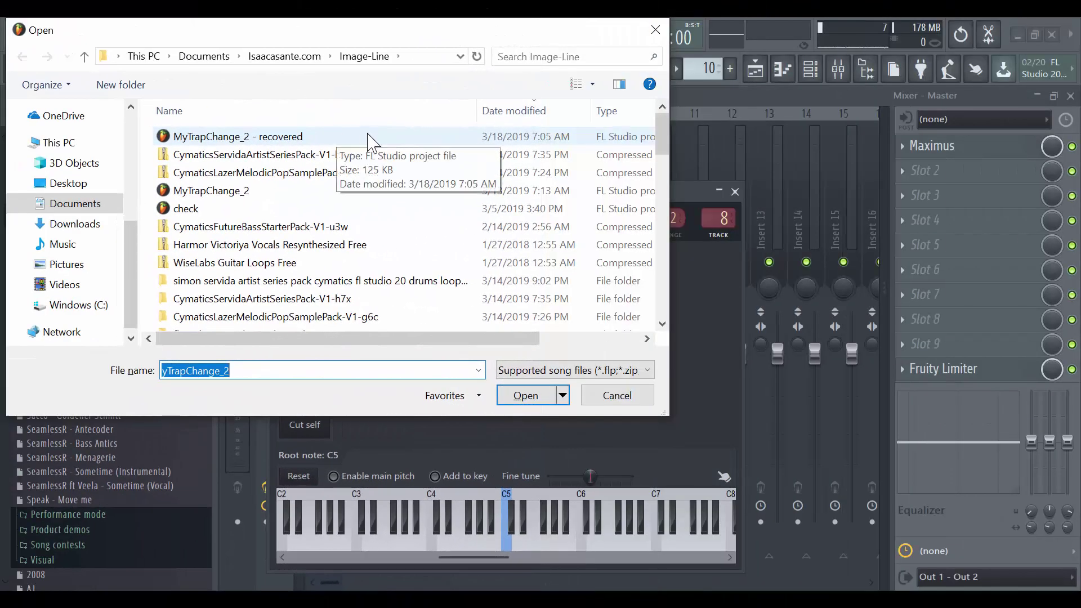
double_click(386, 137)
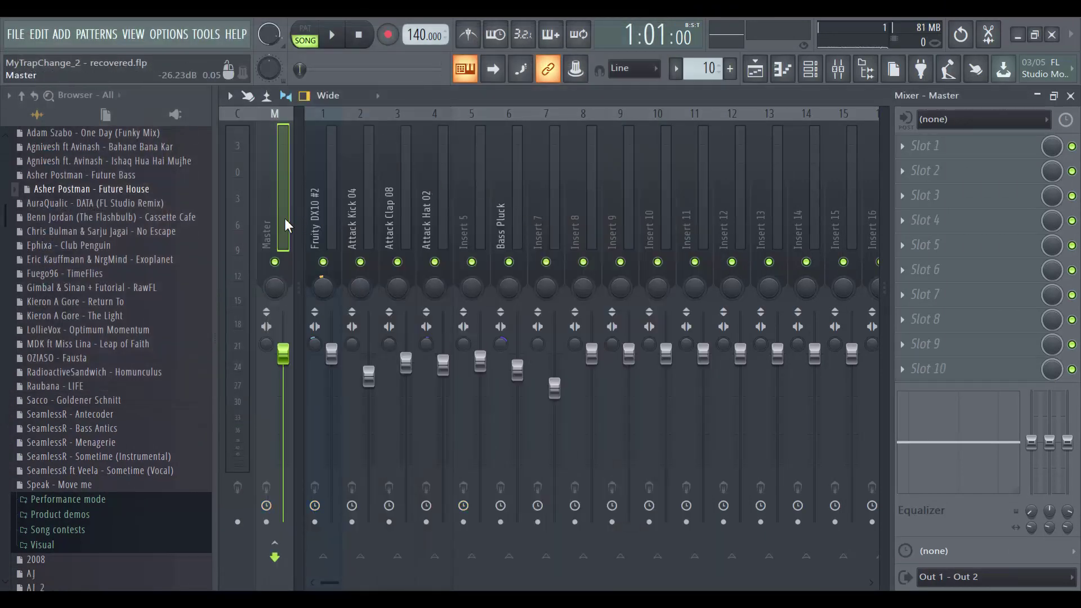
left_click(328, 218)
left_click(360, 220)
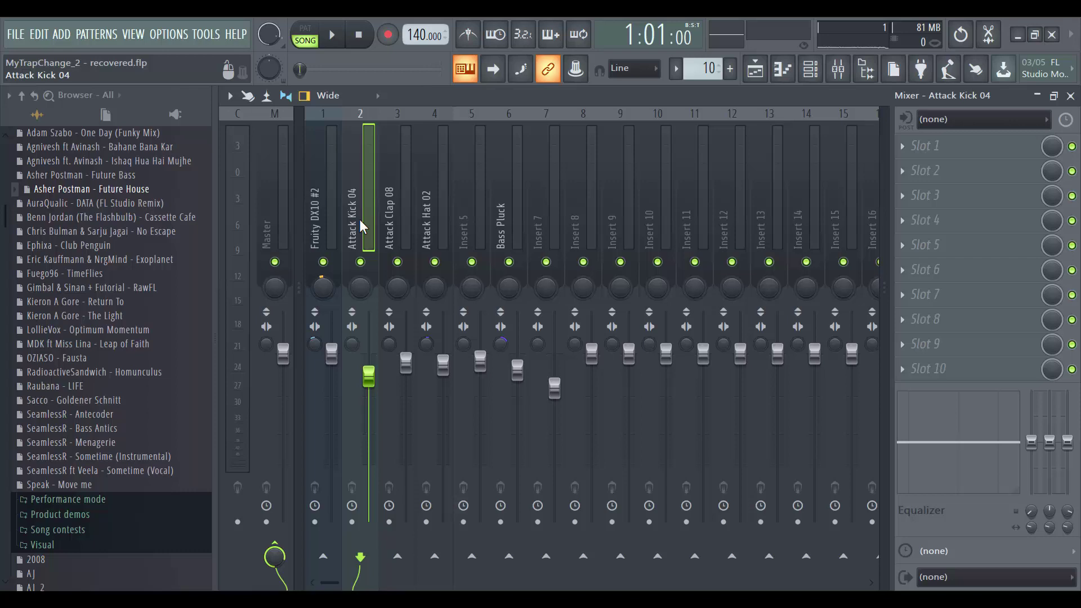
left_click(404, 221)
left_click(445, 221)
left_click(475, 220)
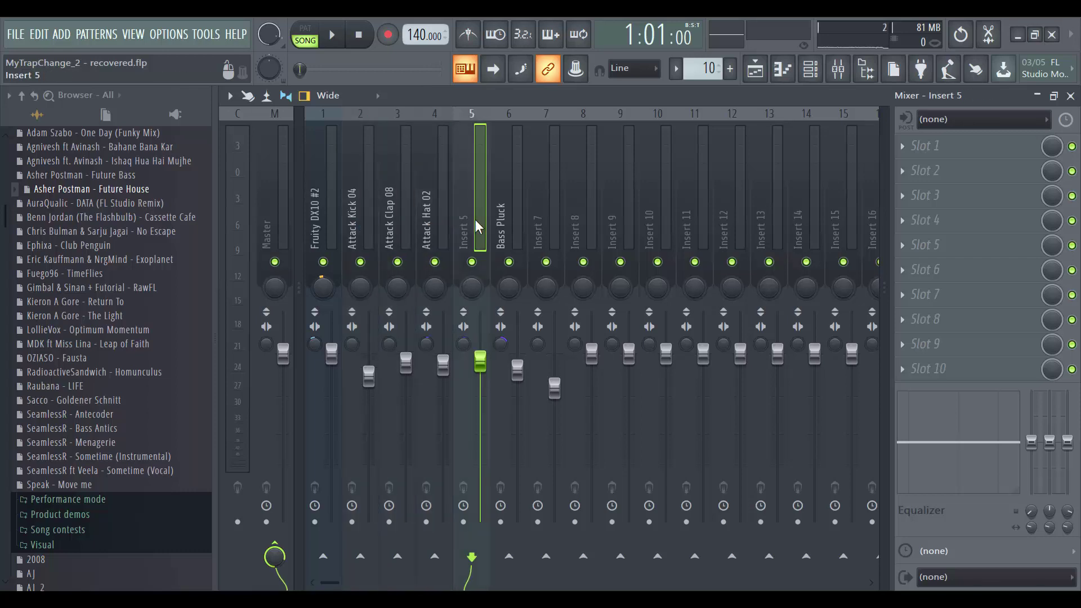
left_click(495, 219)
left_click(546, 222)
left_click(596, 221)
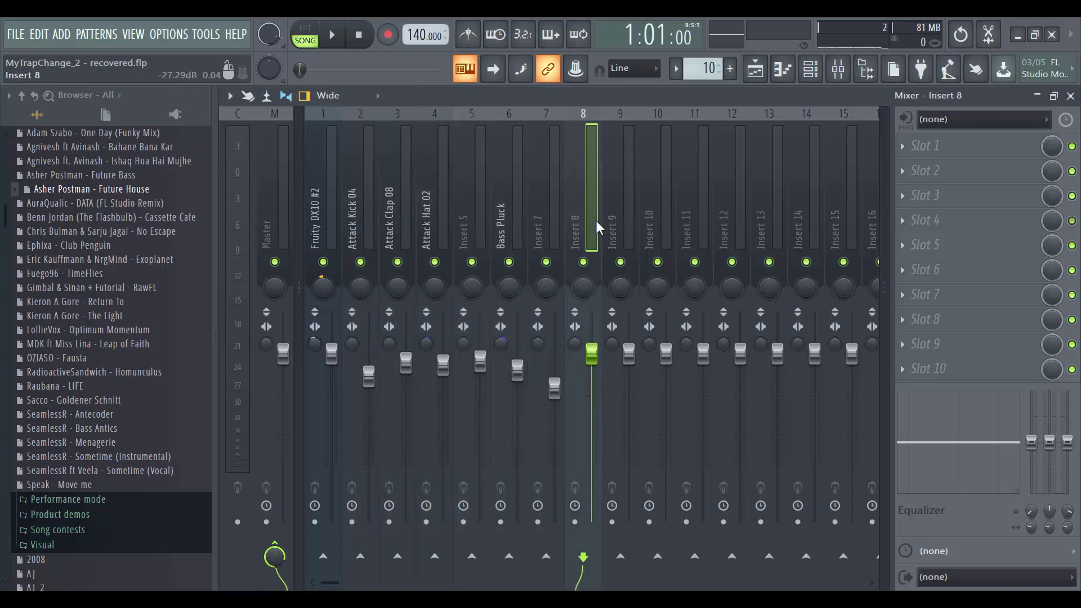
left_click(636, 215)
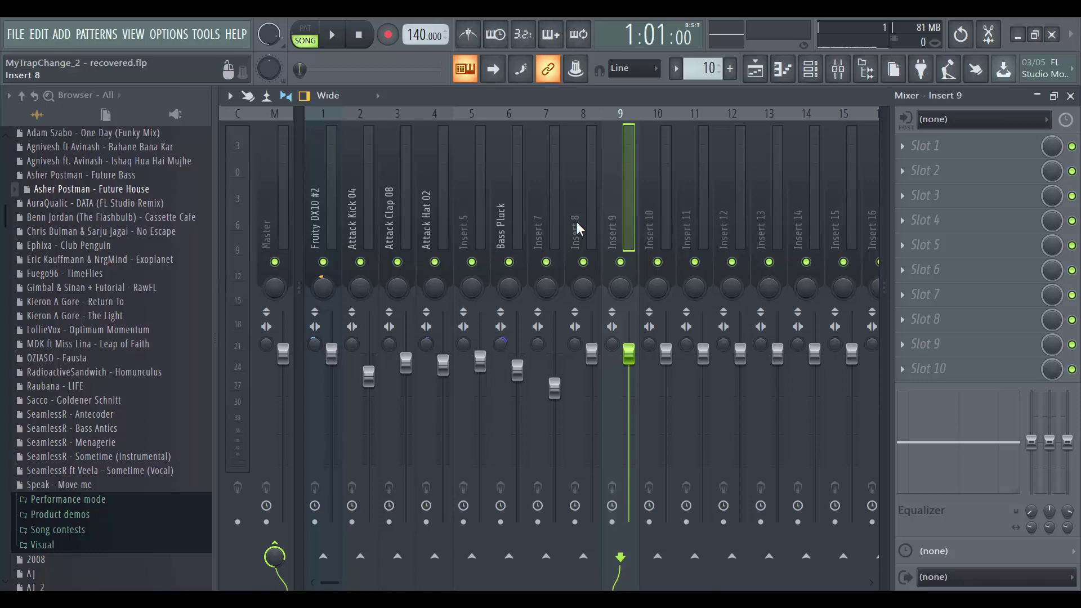